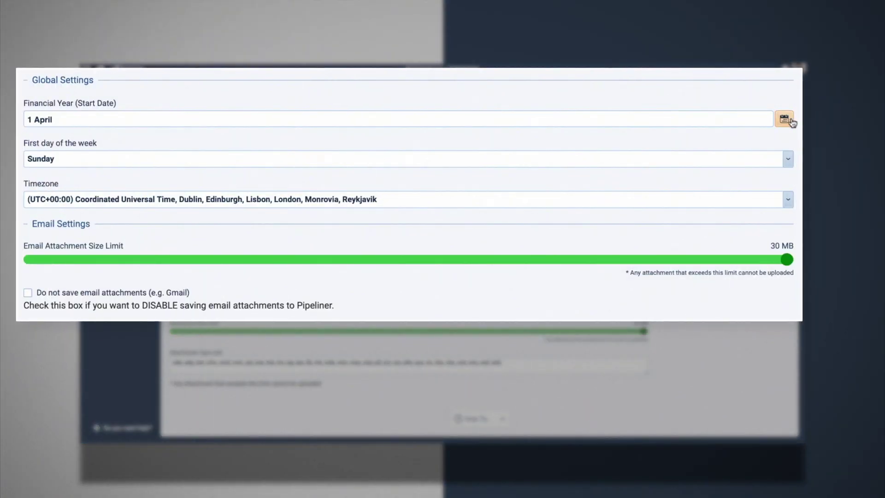
- Set the financial year start date to 1 January 2020
{"action": "left_click", "coordinate": [642, 147]}
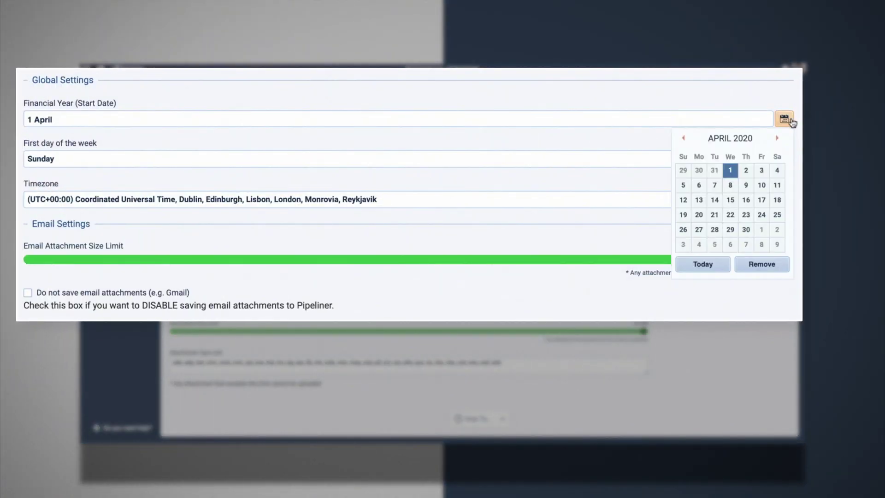
{"action": "left_click", "coordinate": [685, 140]}
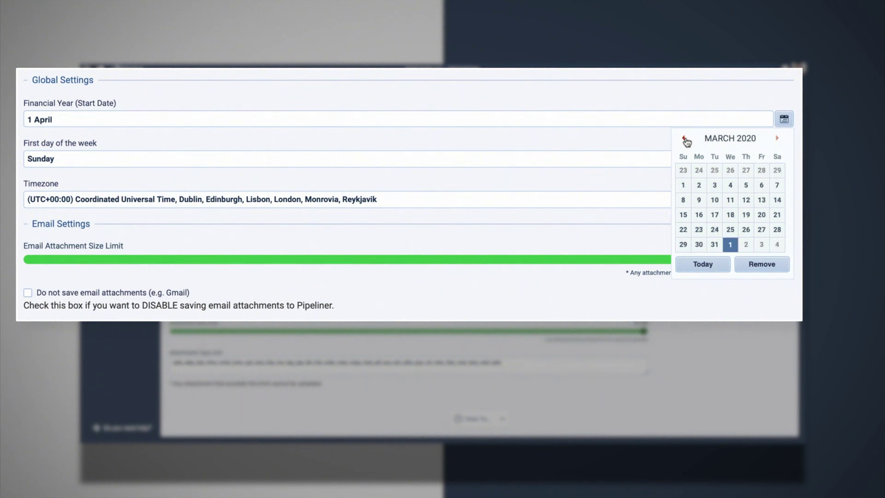
{"action": "left_click", "coordinate": [686, 140]}
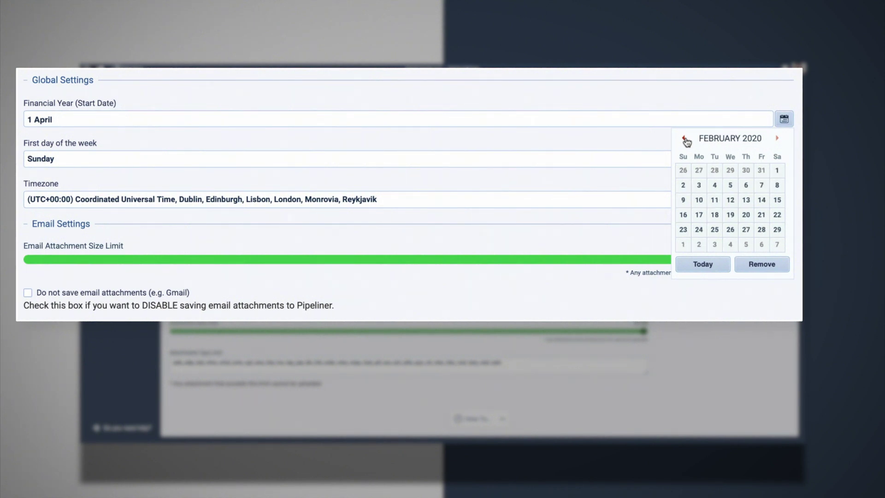
{"action": "left_click", "coordinate": [686, 140]}
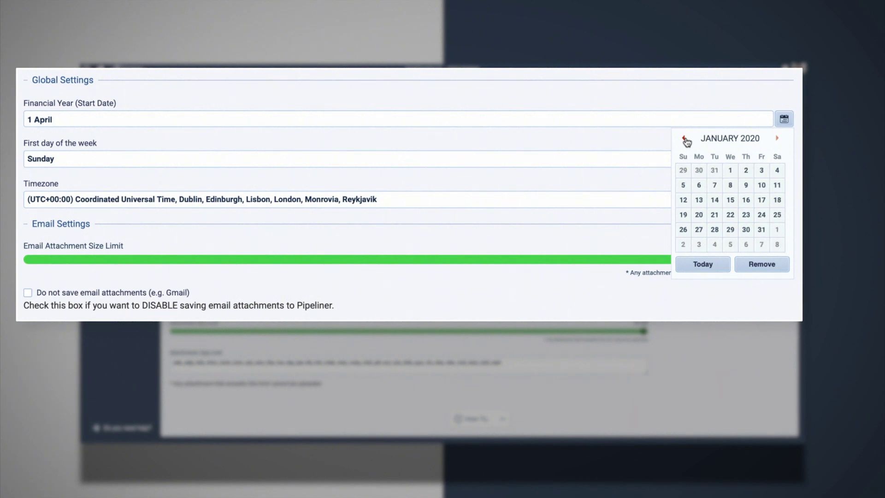
{"action": "left_click", "coordinate": [731, 172]}
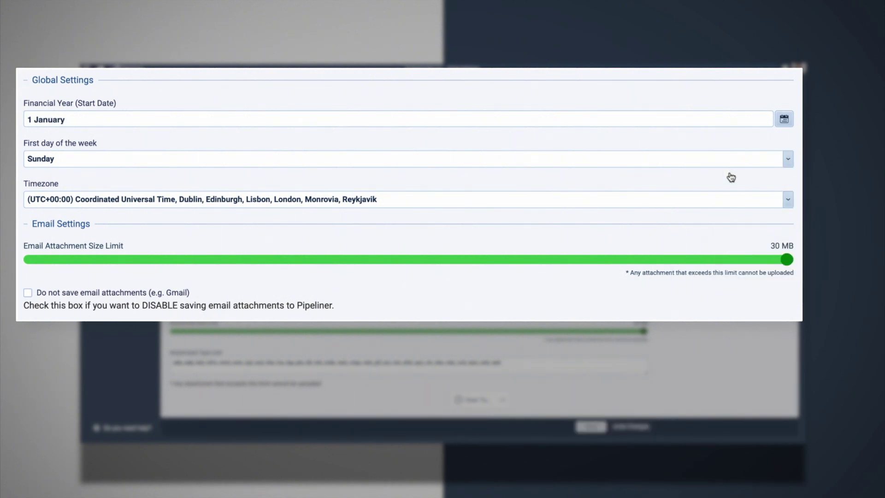
- Make Monday the first day of the week
{"action": "left_click", "coordinate": [787, 162]}
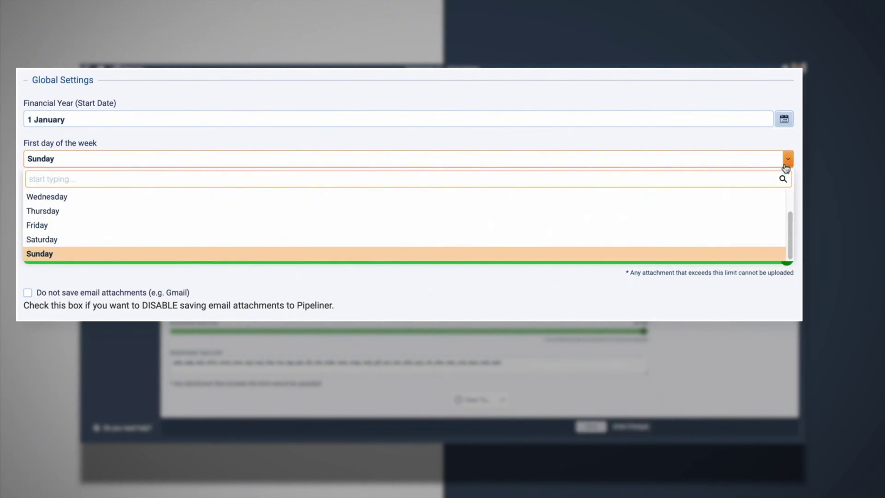
{"action": "scroll", "coordinate": [765, 215], "scroll_direction": "up", "scroll_amount": 2}
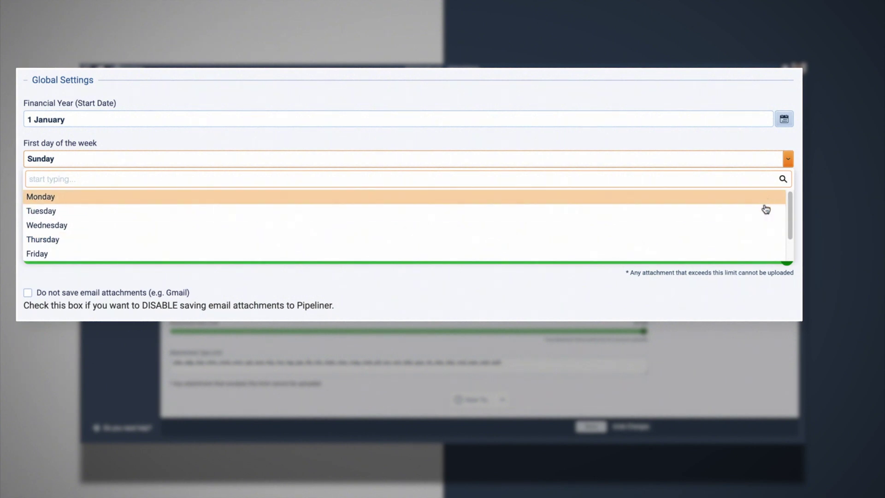
{"action": "left_click", "coordinate": [766, 199]}
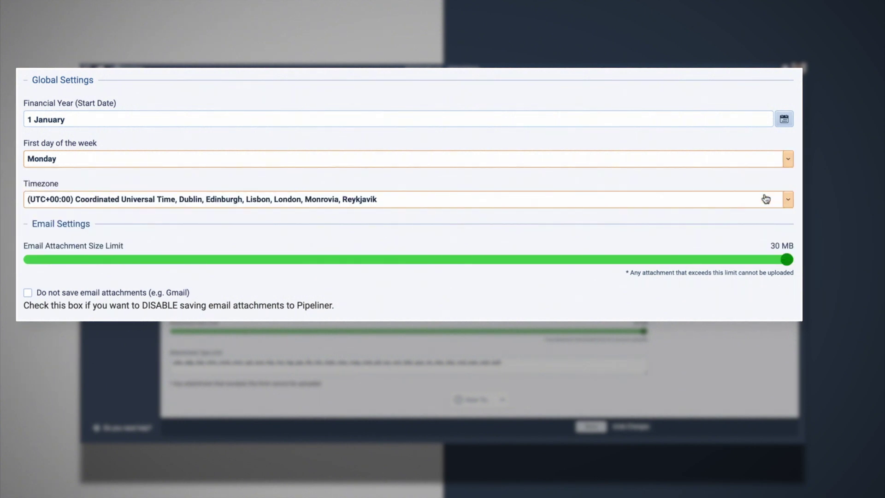
- Choose the (UTC-02:00) Coordinated Universal Time-02, Mid-Atlantic - Old timezone
{"action": "left_click", "coordinate": [788, 200]}
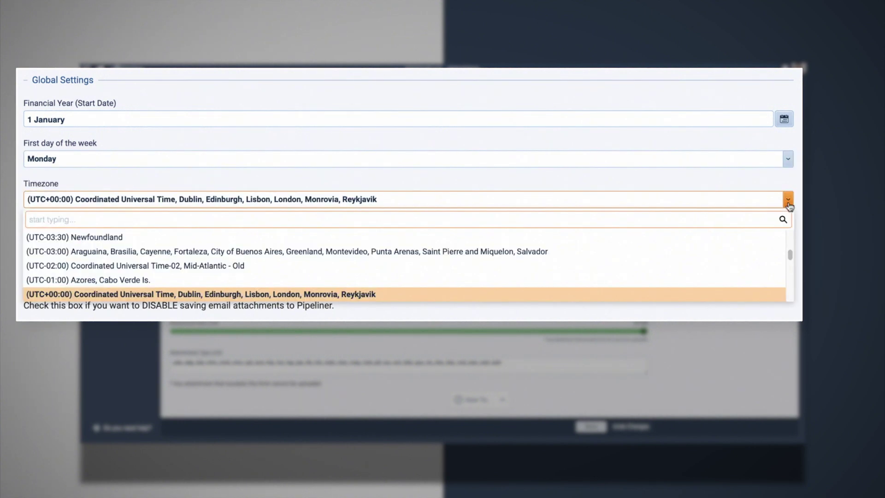
{"action": "left_click", "coordinate": [720, 265]}
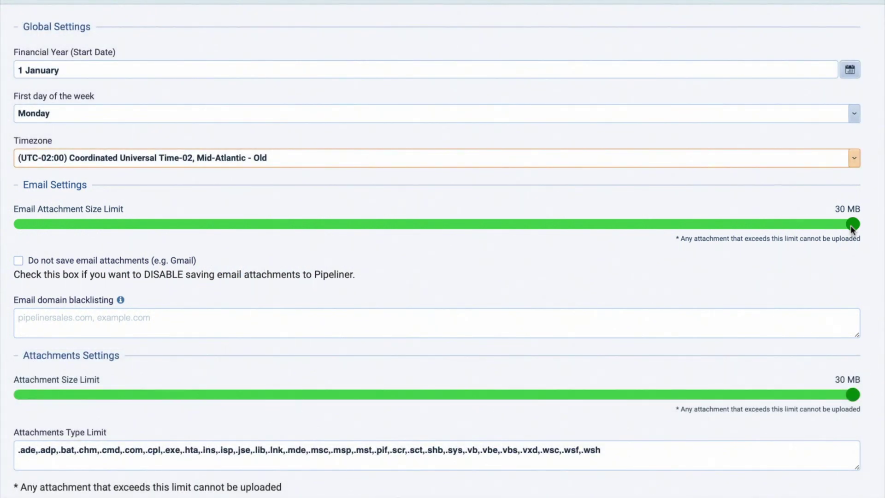
- Lower the email attachment size limit to 20 MB and select the domain blacklist field
{"action": "left_click_drag", "start_coordinate": [851, 225], "coordinate": [710, 225]}
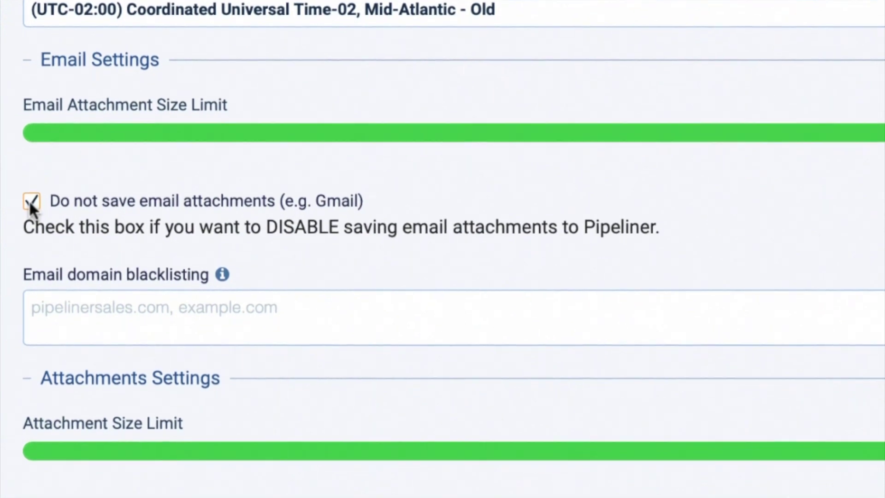
{"action": "left_click", "coordinate": [153, 345]}
- Enter 'google.com, microsoft.com, apple.com,' in the email domain blacklist
{"action": "type", "text": "google"}
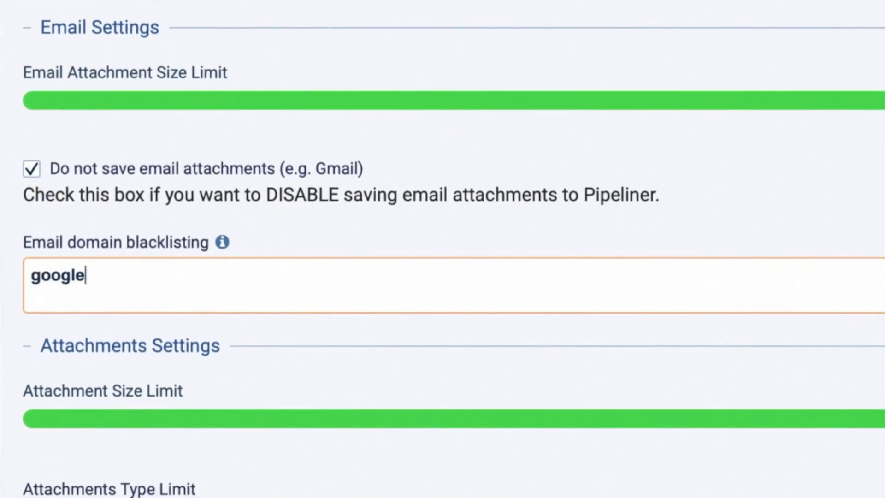
{"action": "type", "text": ".com, mi"}
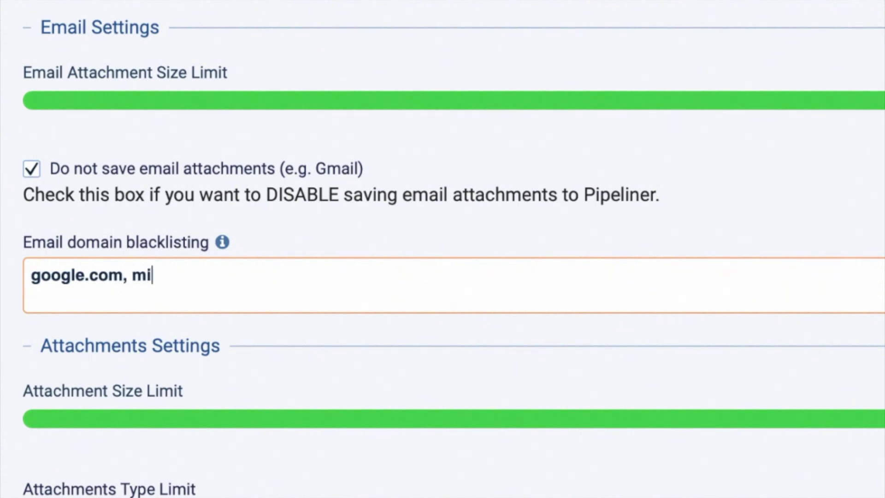
{"action": "type", "text": "crosoft.com, "}
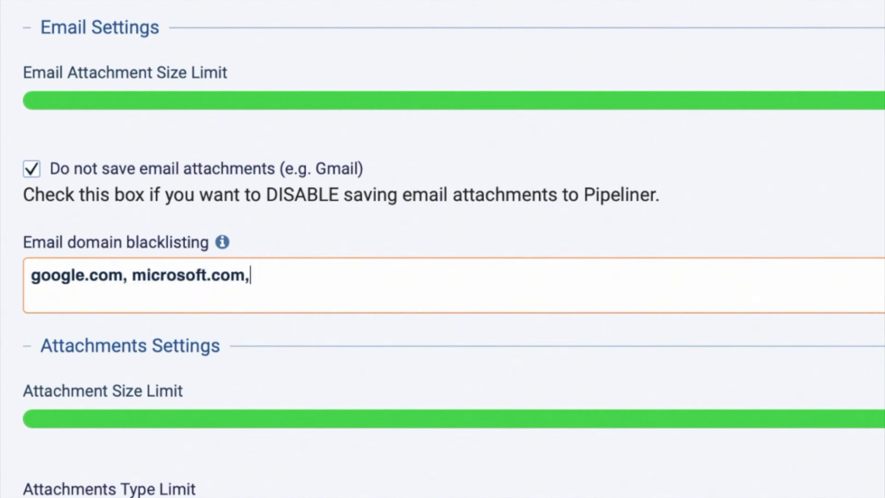
{"action": "type", "text": "apple.com,"}
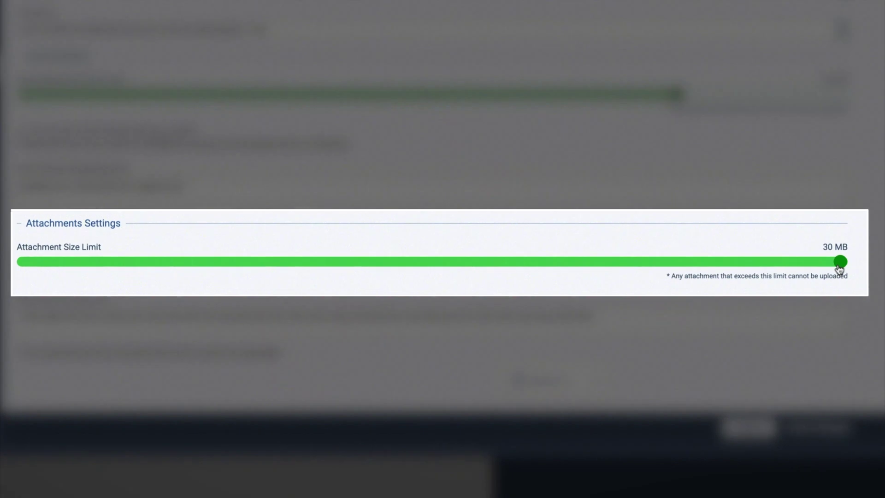
- Drag the Attachments Settings size limit slider down to 15 MB
{"action": "left_click", "coordinate": [529, 332]}
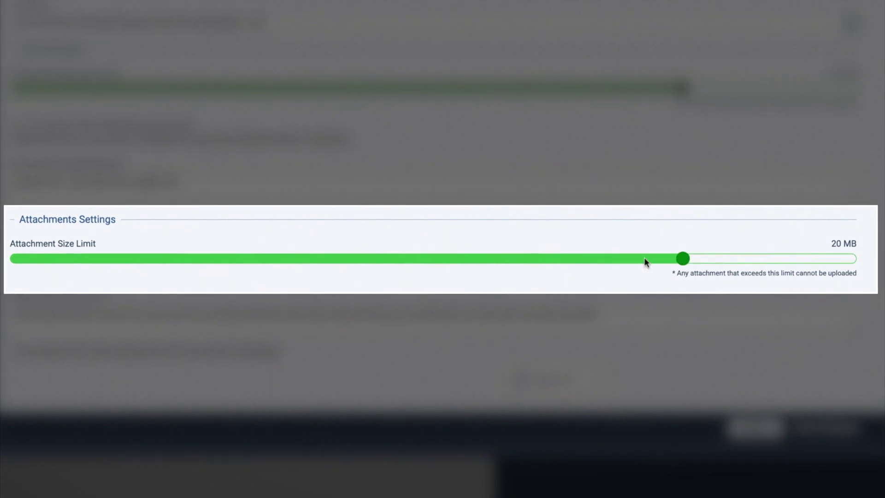
{"action": "left_click_drag", "start_coordinate": [644, 259], "coordinate": [463, 254]}
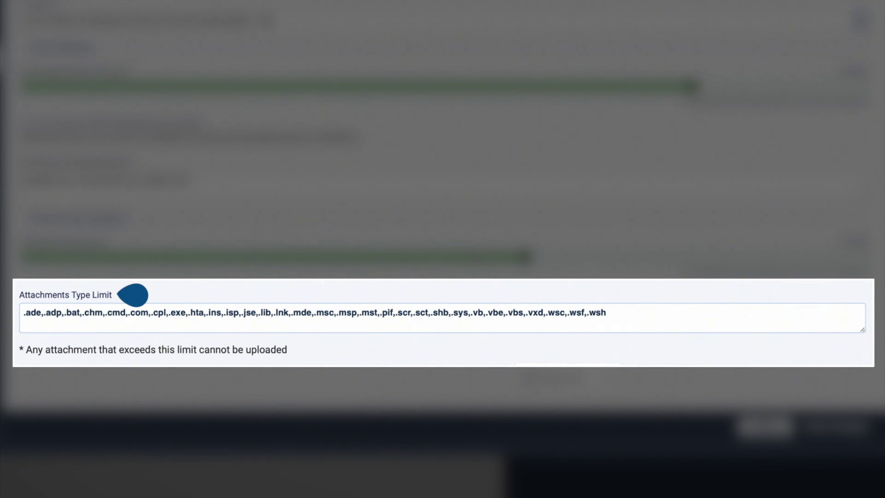
- Add ',.drv' after .wsh in the Attachments Type Limit field and save
{"action": "type", "text": ",.drv"}
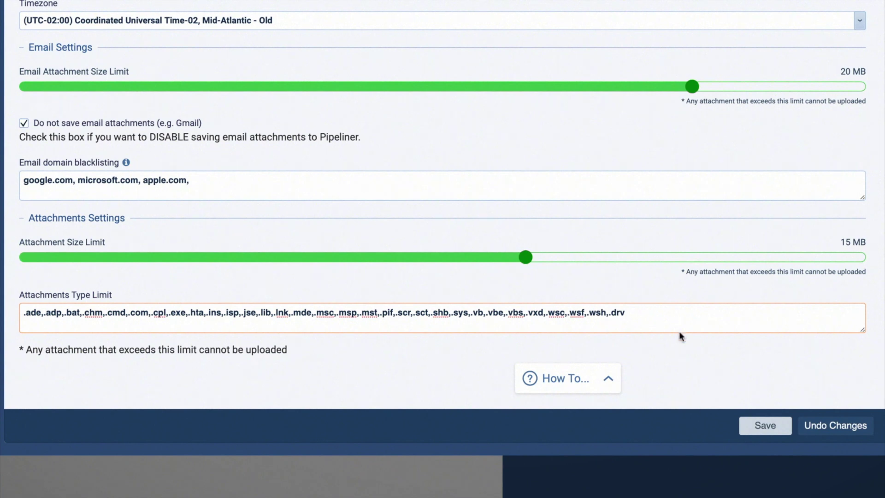
{"action": "left_click", "coordinate": [766, 425]}
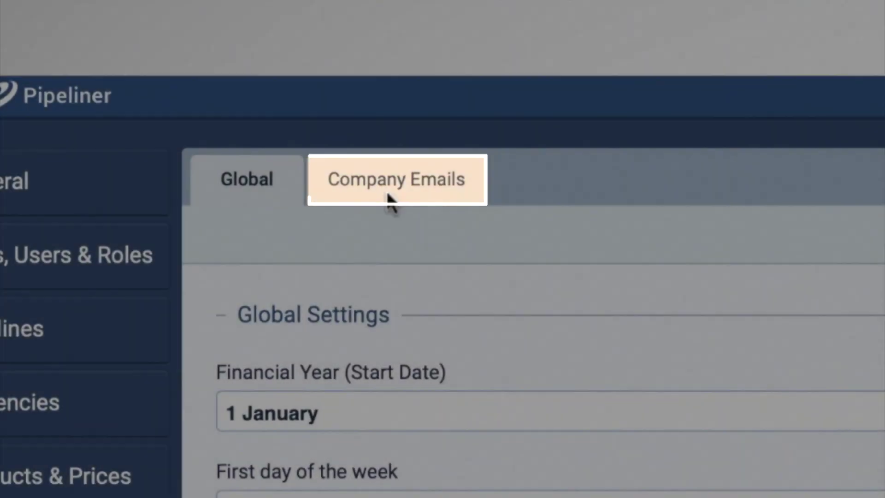
- Check the company email accounts, then open Master Administrator's role editor under Roles
{"action": "left_click", "coordinate": [388, 194]}
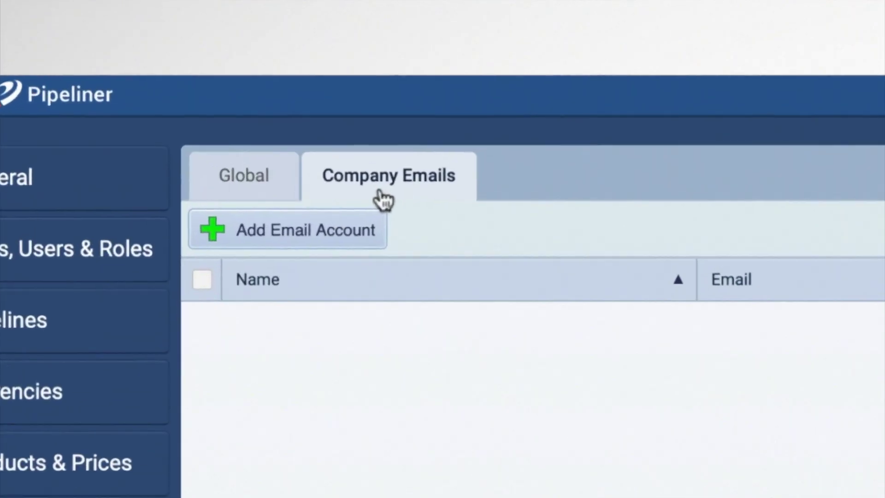
{"action": "left_click", "coordinate": [205, 104]}
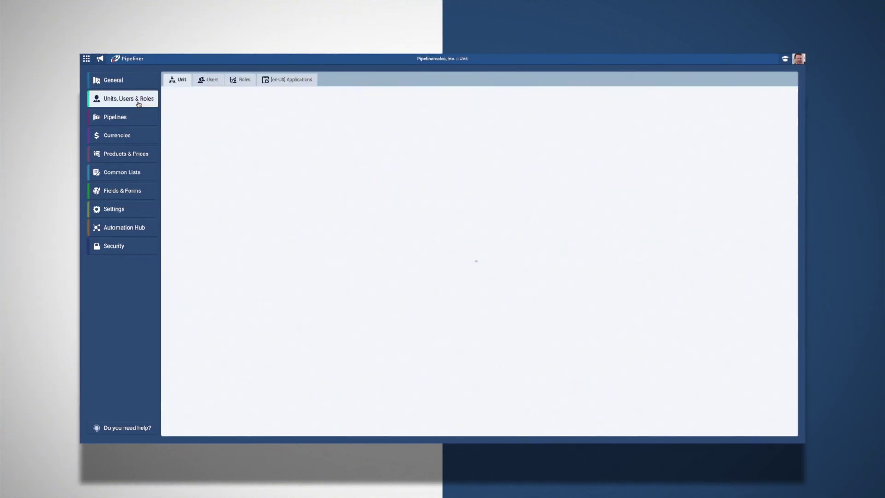
{"action": "left_click", "coordinate": [244, 86]}
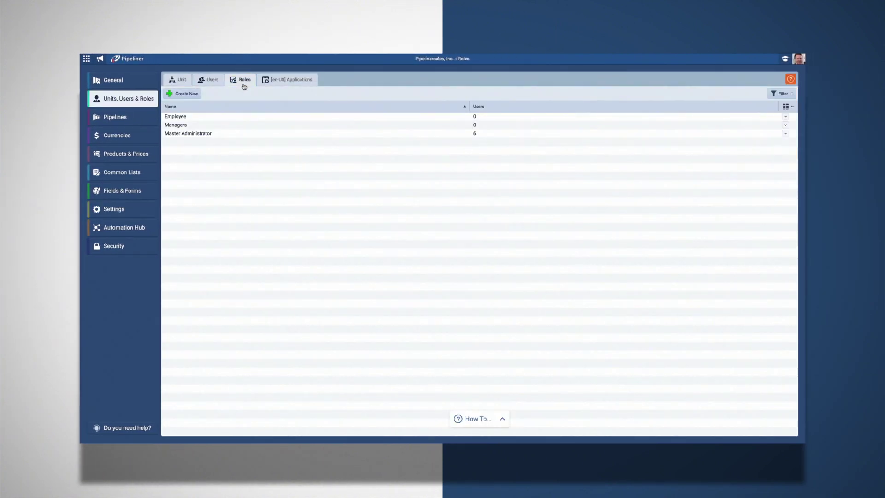
{"action": "left_click", "coordinate": [181, 133]}
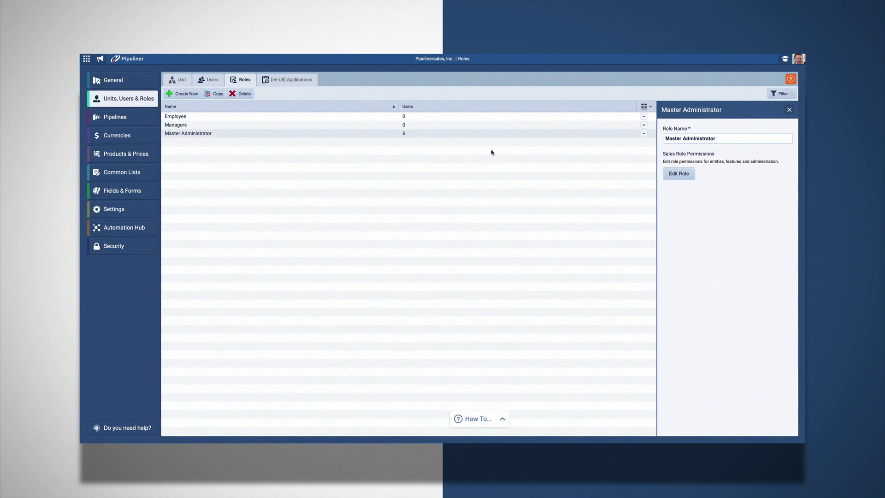
{"action": "left_click", "coordinate": [678, 173]}
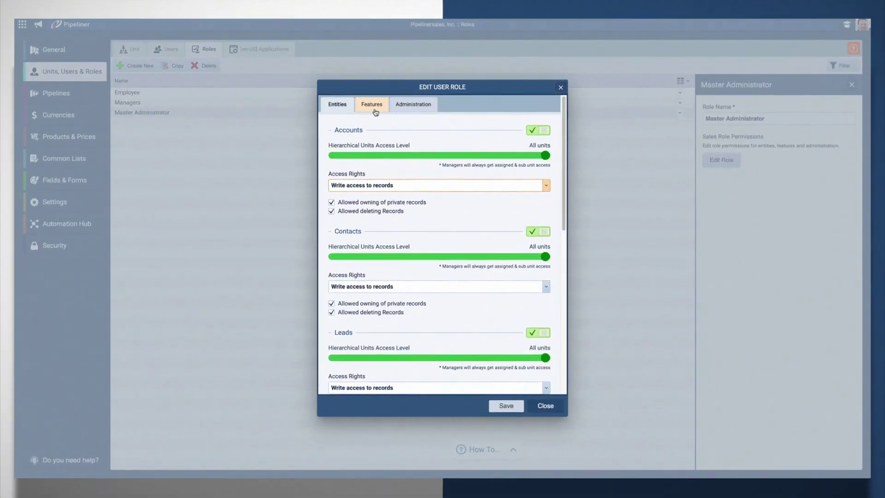
- Set Master Administrator's Company Emails feature to Selected, enable the listed account, and save
{"action": "left_click", "coordinate": [382, 127]}
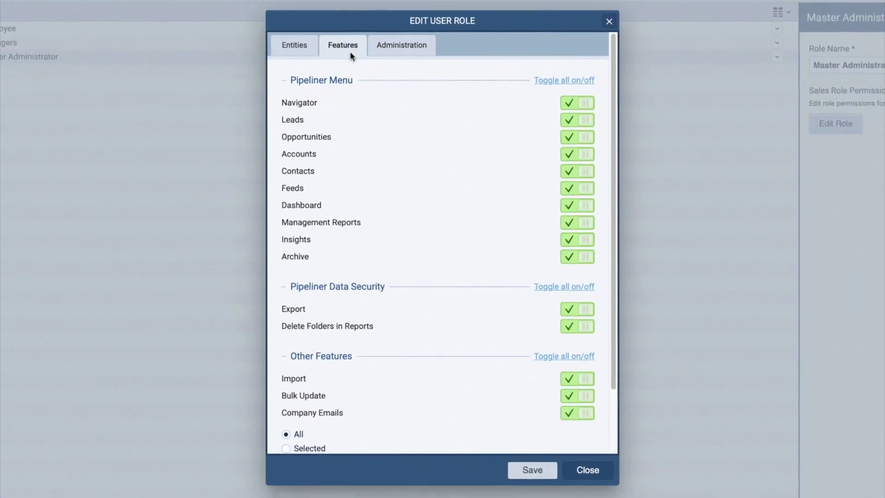
{"action": "left_click_drag", "start_coordinate": [615, 92], "coordinate": [618, 154]}
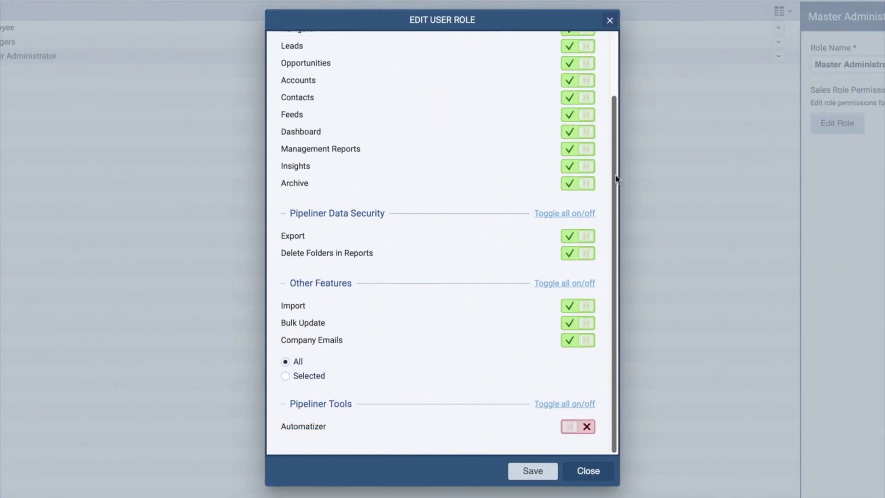
{"action": "left_click", "coordinate": [569, 342]}
{"action": "left_click", "coordinate": [570, 374]}
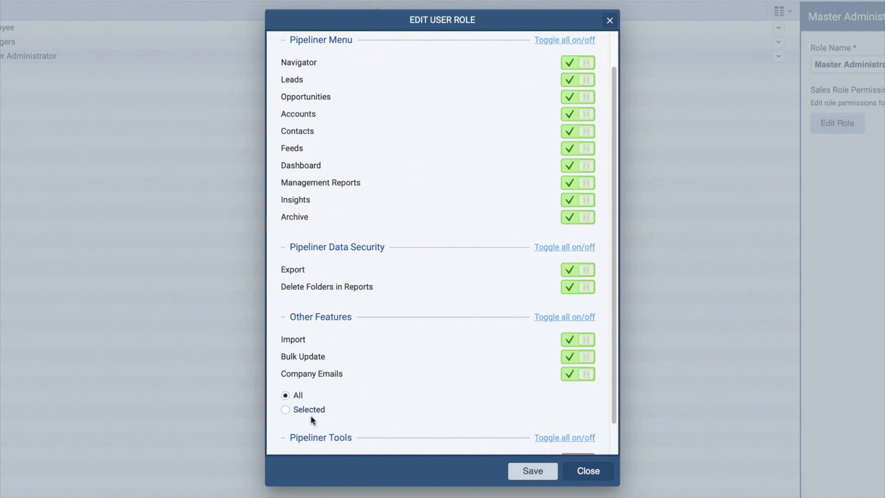
{"action": "left_click", "coordinate": [292, 411]}
{"action": "left_click_drag", "start_coordinate": [612, 376], "coordinate": [613, 385]}
{"action": "scroll", "coordinate": [613, 385], "scroll_direction": "down", "scroll_amount": 1}
{"action": "left_click", "coordinate": [570, 392]}
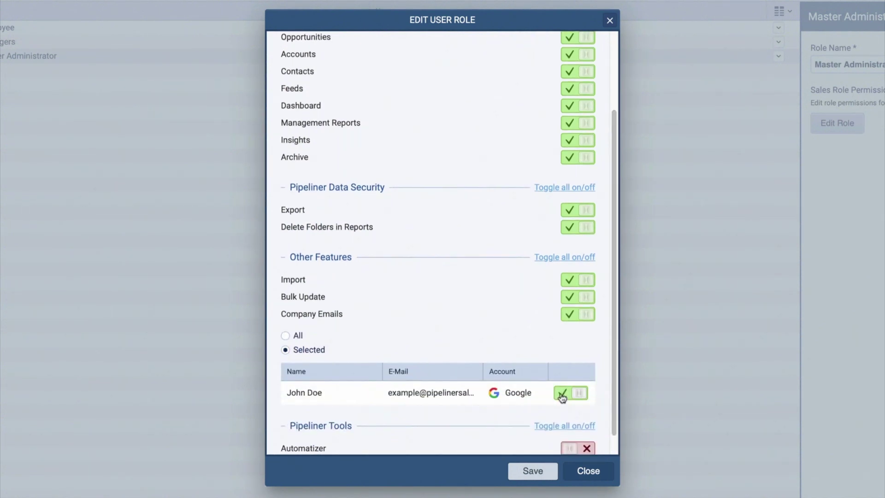
{"action": "left_click", "coordinate": [533, 470]}
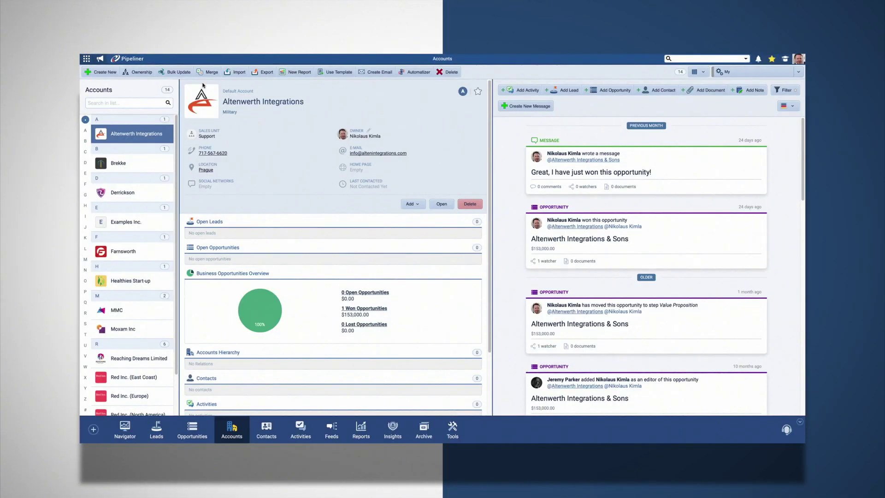
- Create a standard email to Altenwerth Integrations and list its available sender accounts
{"action": "left_click", "coordinate": [380, 72]}
{"action": "left_click", "coordinate": [387, 85]}
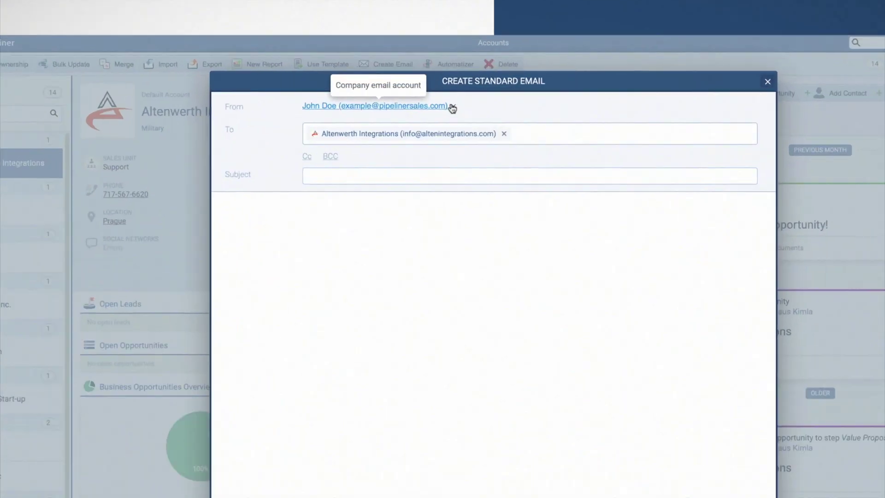
{"action": "left_click", "coordinate": [418, 97]}
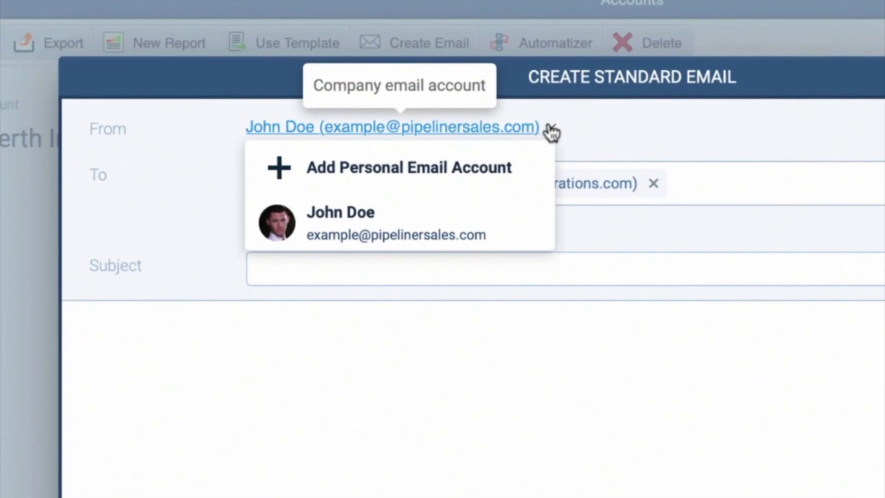